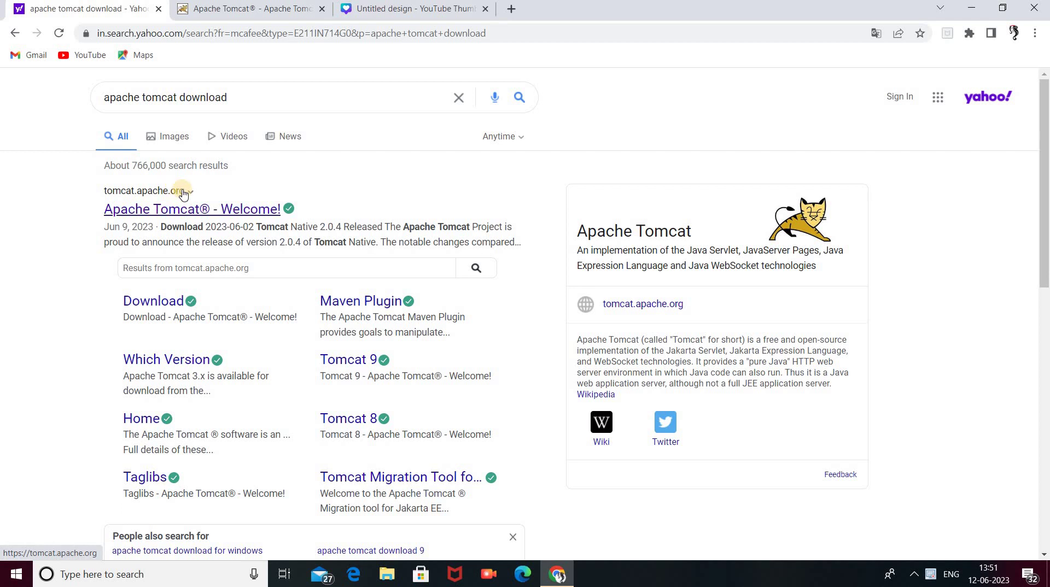
- Open the 'Apache Tomcat® - Welcome!' search result to reach tomcat.apache.org
left_click(186, 213)
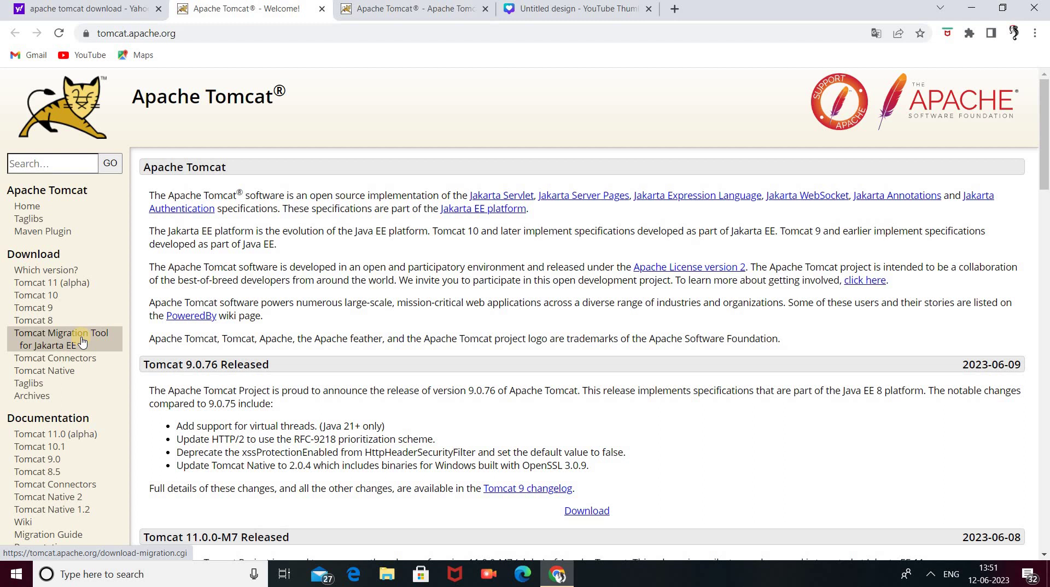
- Follow the 'Tomcat 11 (alpha)' sidebar link to the download-11.cgi page
left_click(67, 284)
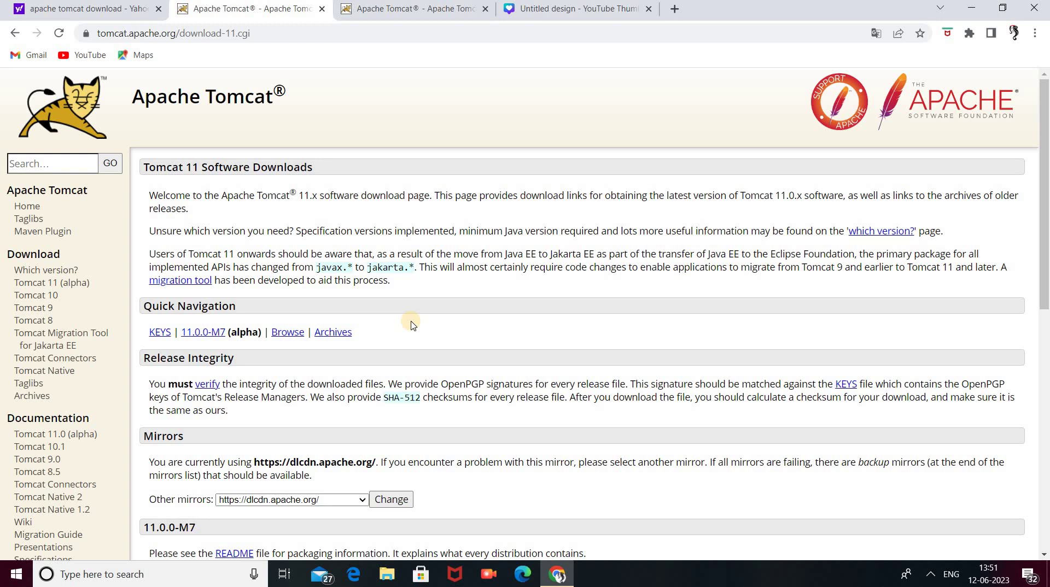
- Download the Core 32-bit/64-bit Windows Service Installer for Tomcat 11.0.0-M7
scroll(412, 325, "down", 4)
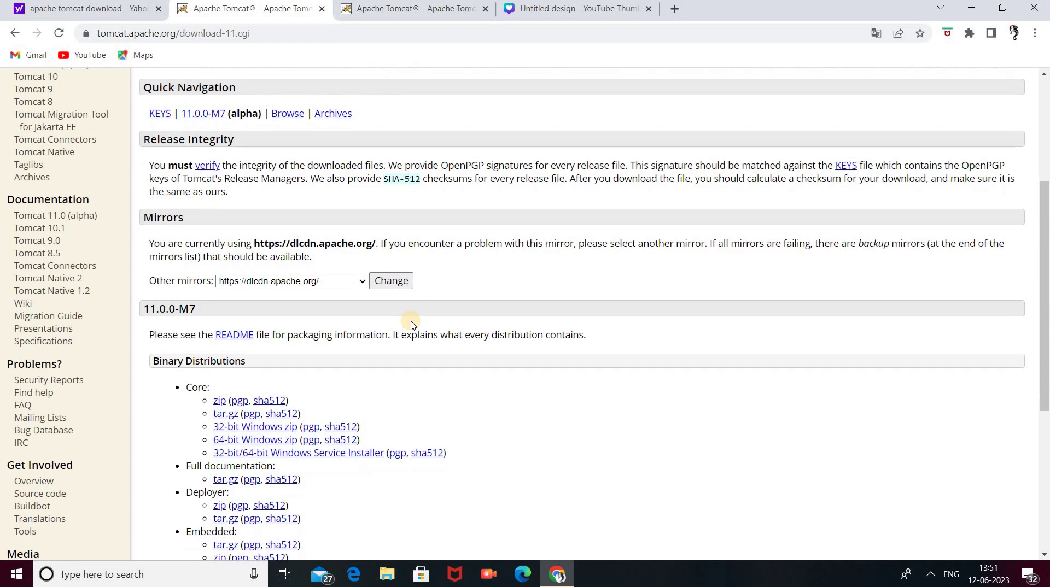
scroll(412, 325, "down", 3)
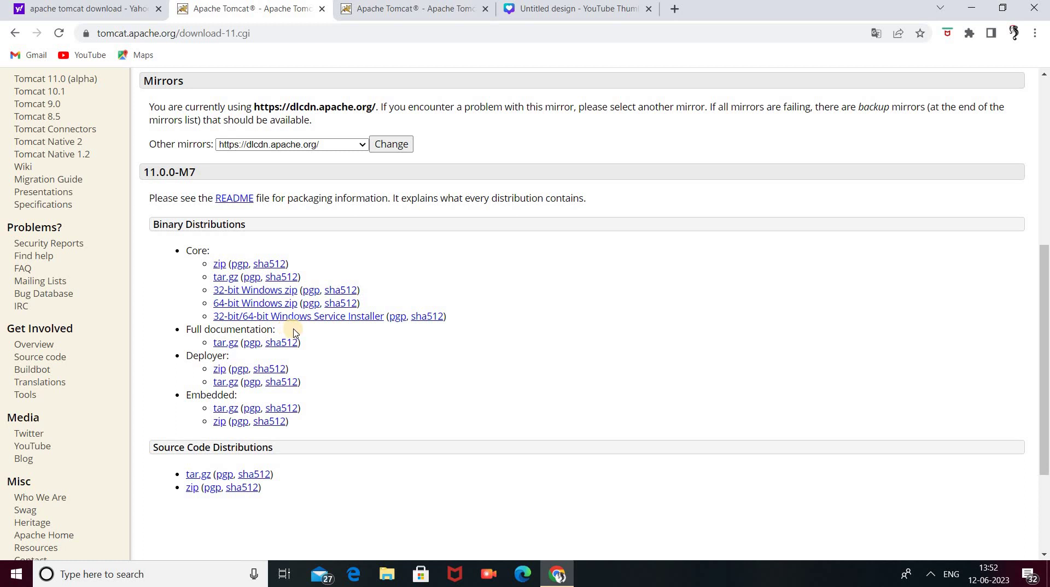
left_click(307, 320)
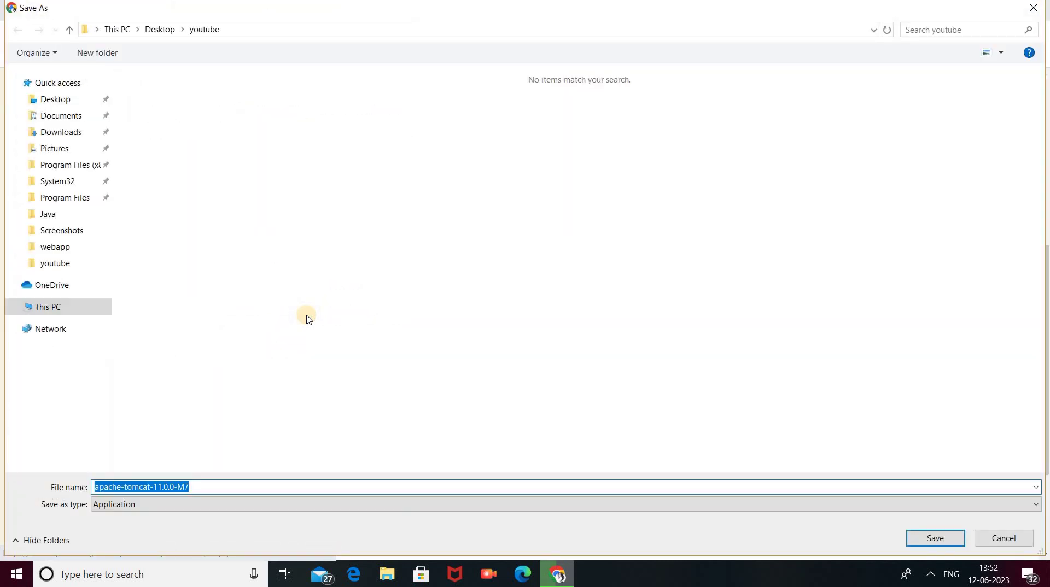
- Save the apache-tomcat-11.0.0-M7 installer into the Desktop folder
left_click(173, 28)
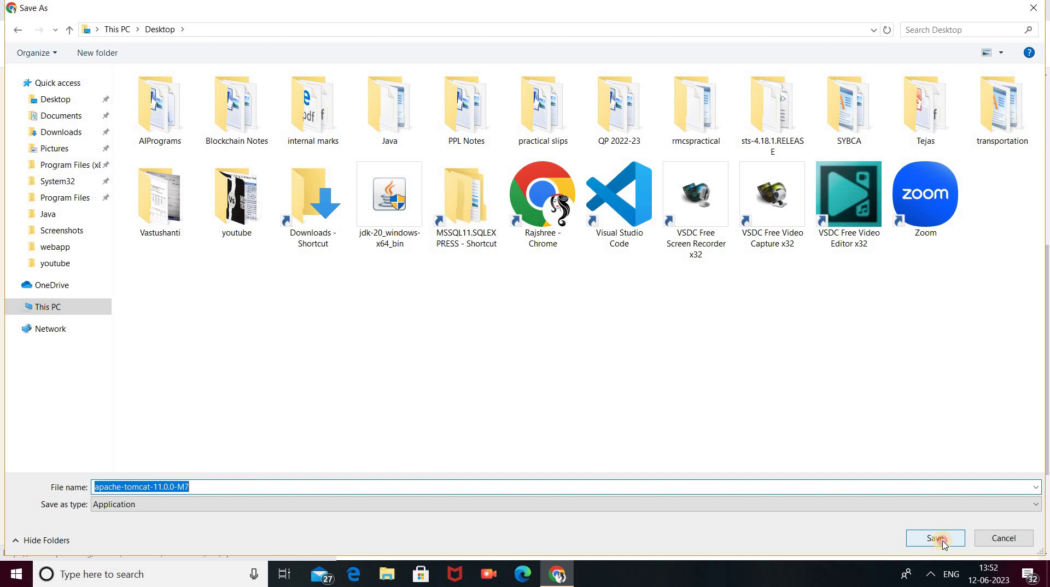
left_click(935, 538)
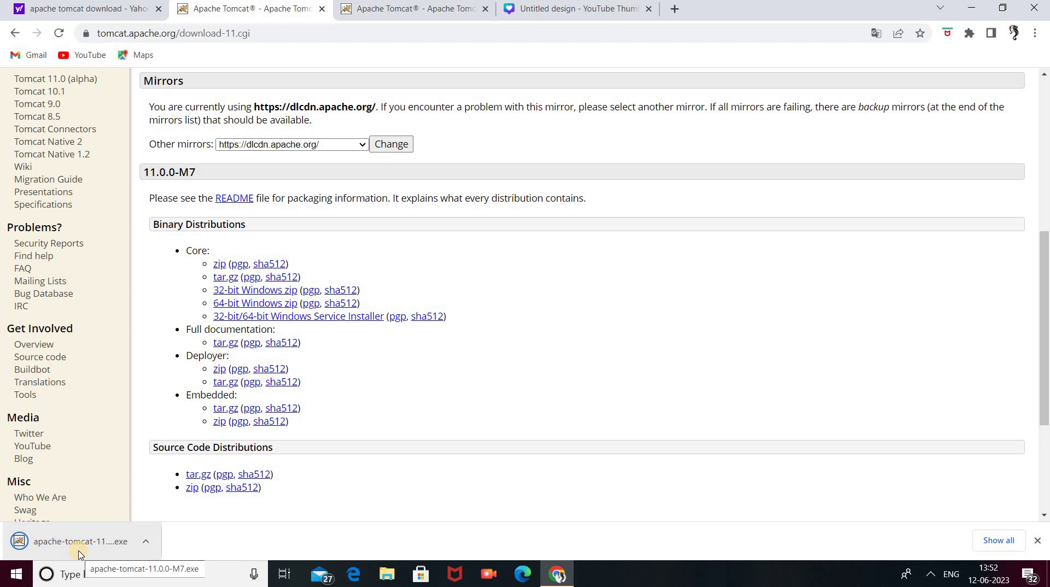
- Launch the downloaded apache-tomcat installer and minimise Chrome to show the desktop
left_click(80, 555)
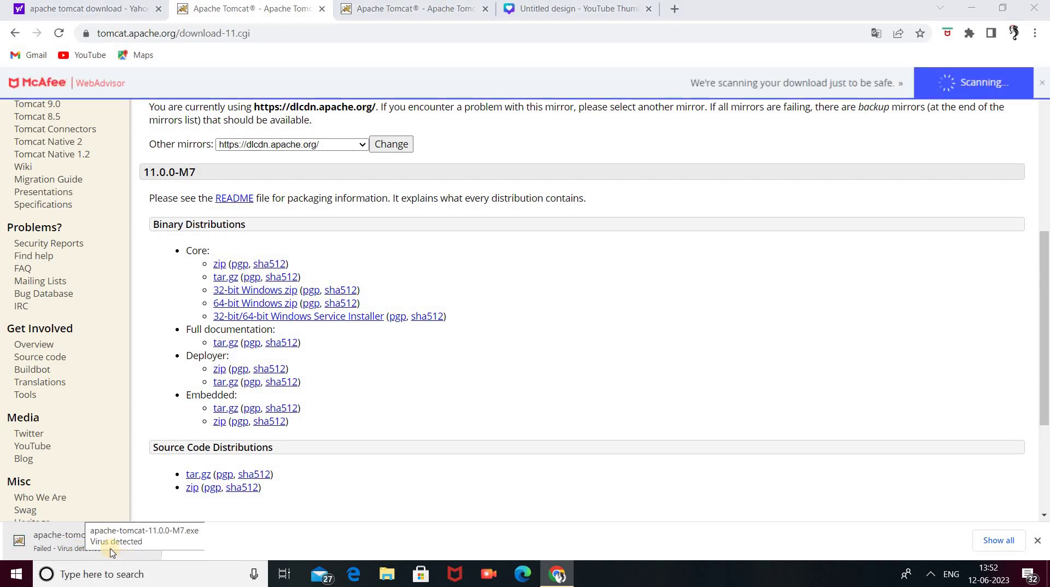
left_click(63, 544)
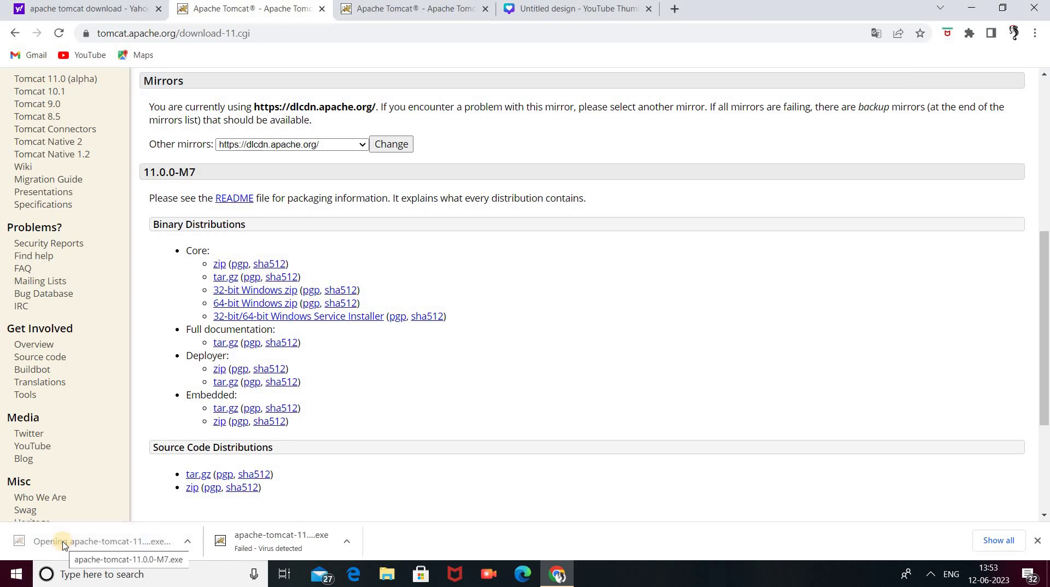
left_click(978, 10)
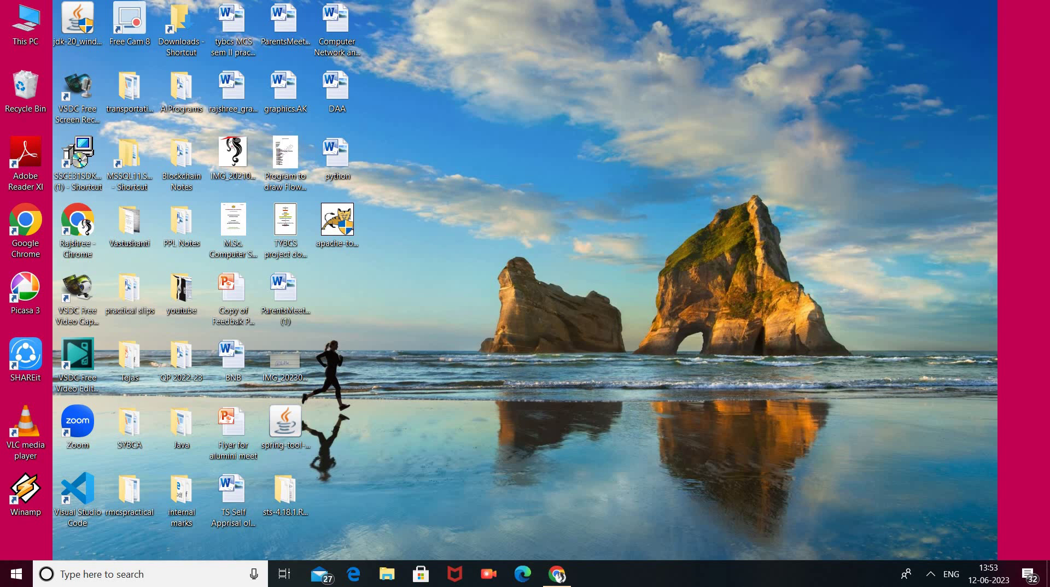
- Get past the Welcome page, scroll through the license, and accept the Apache License
left_click(446, 381)
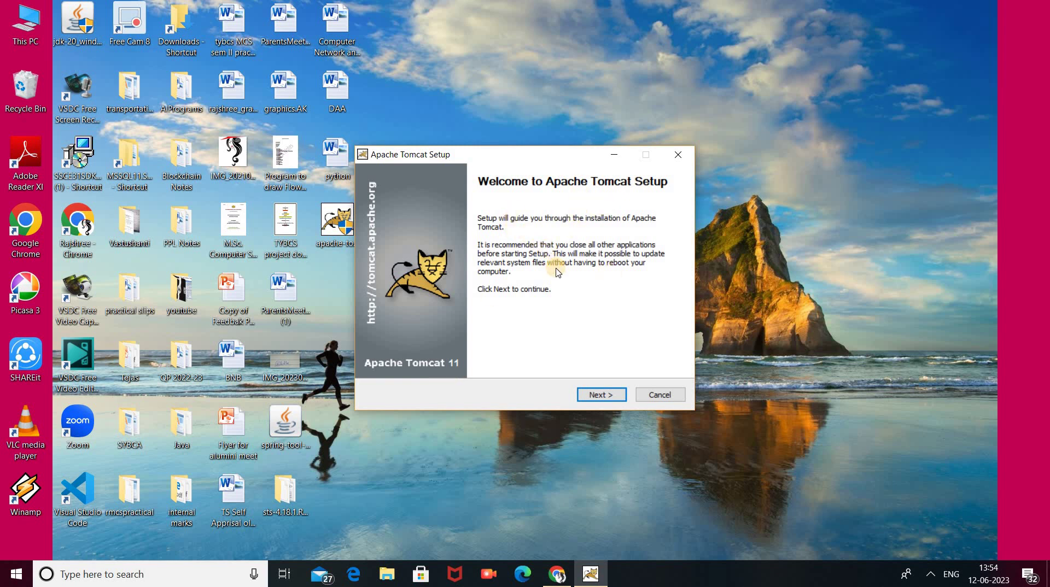
left_click(609, 401)
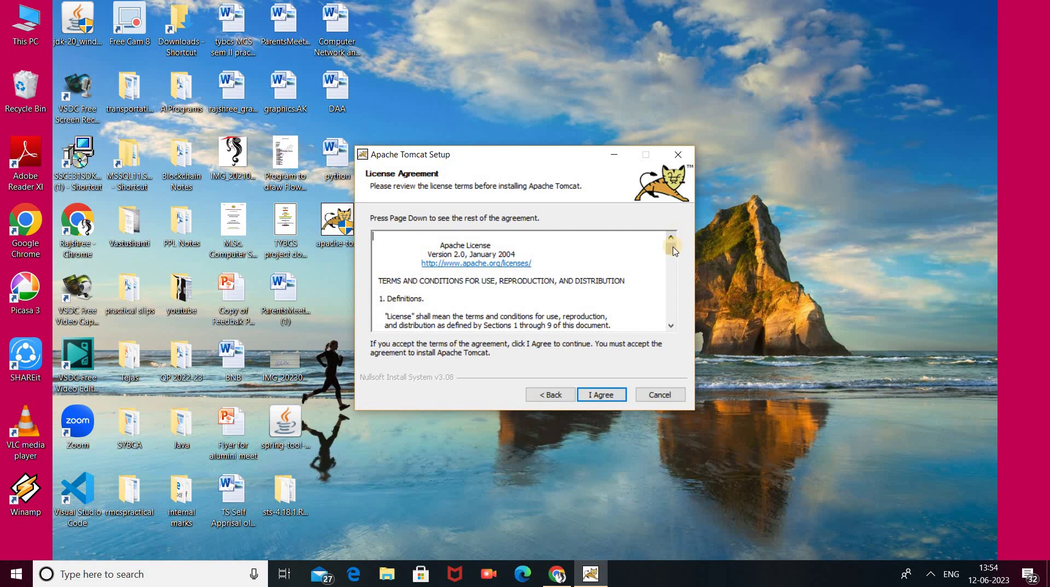
left_click_drag(674, 255, 694, 339)
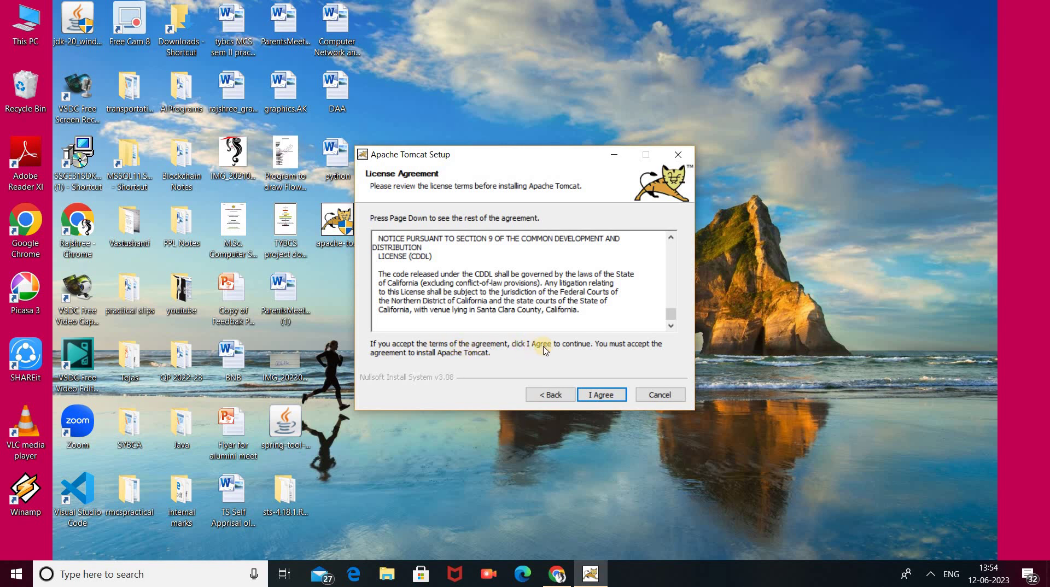
left_click(606, 392)
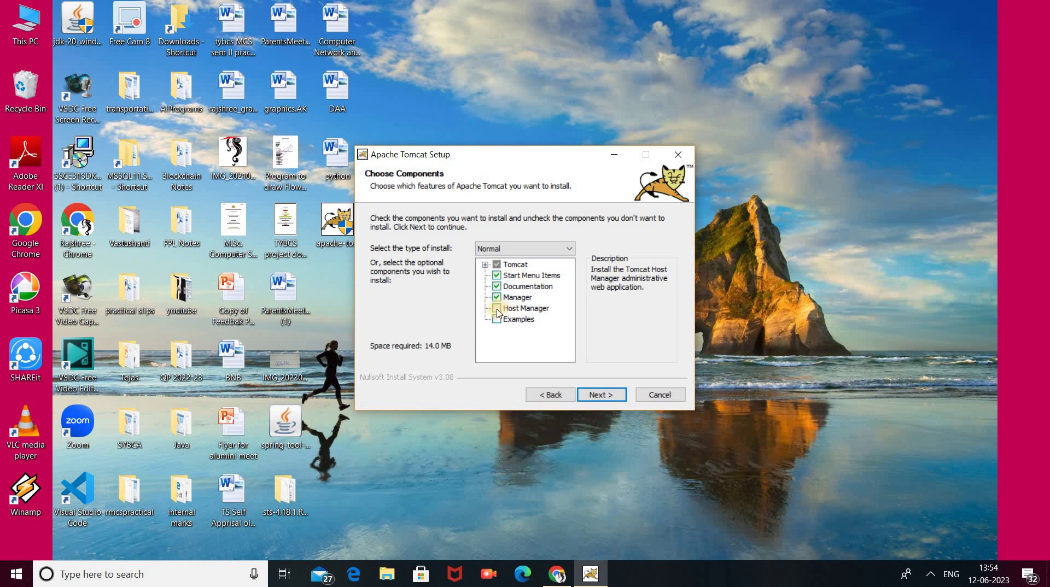
- Check the Host Manager and Examples components and continue to the Configuration page
left_click(497, 310)
left_click(498, 321)
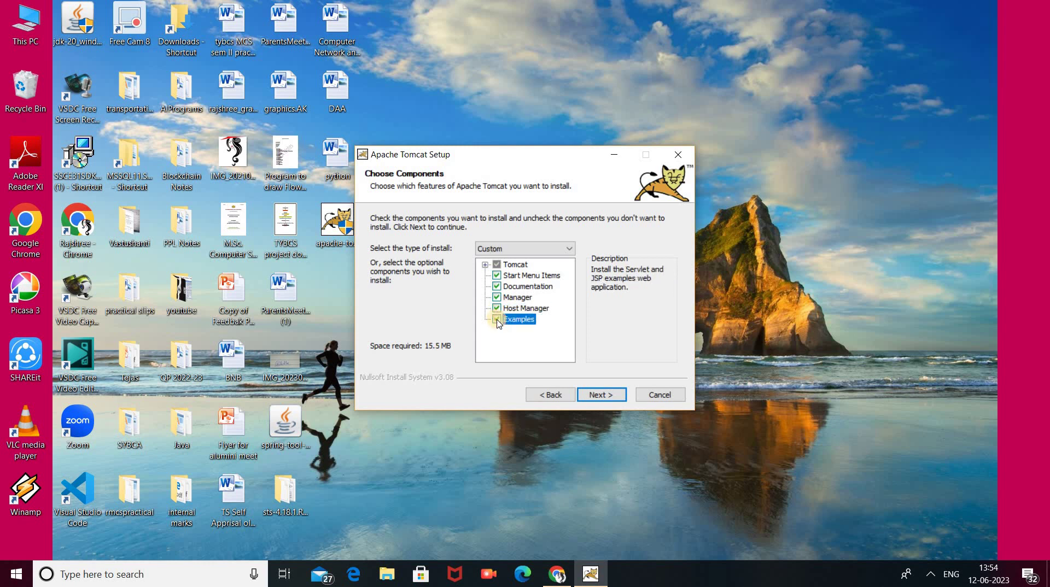
left_click(605, 395)
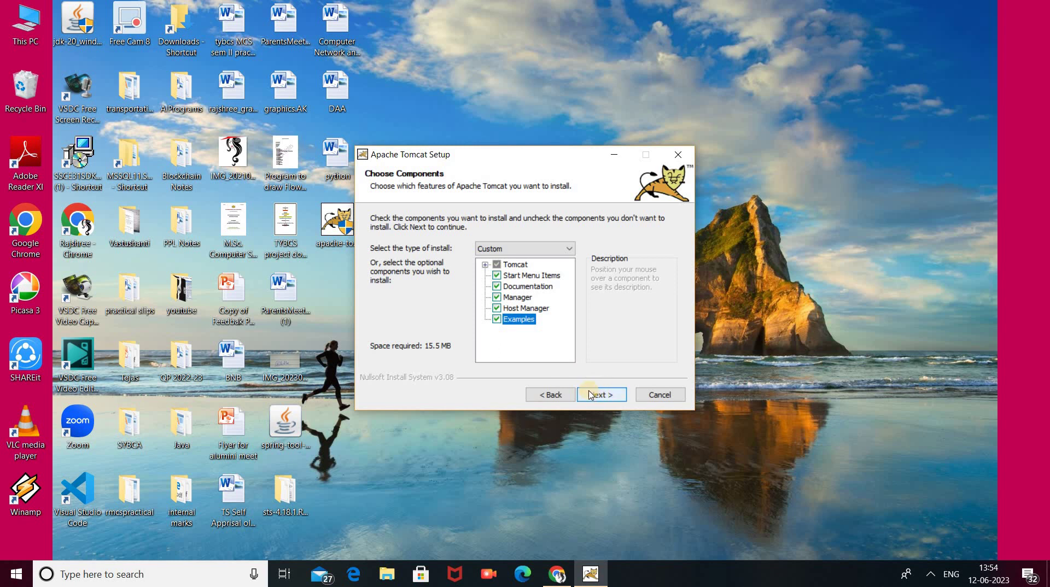
left_click(591, 395)
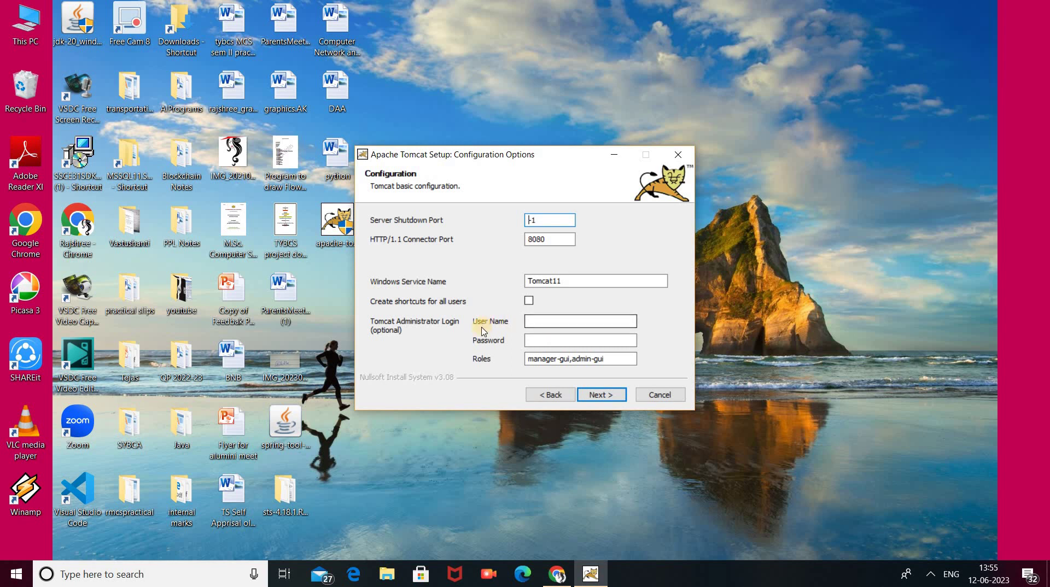
- Enter the Tomcat administrator user name and password, then continue to the Java path page
left_click(556, 320)
type("Admin")
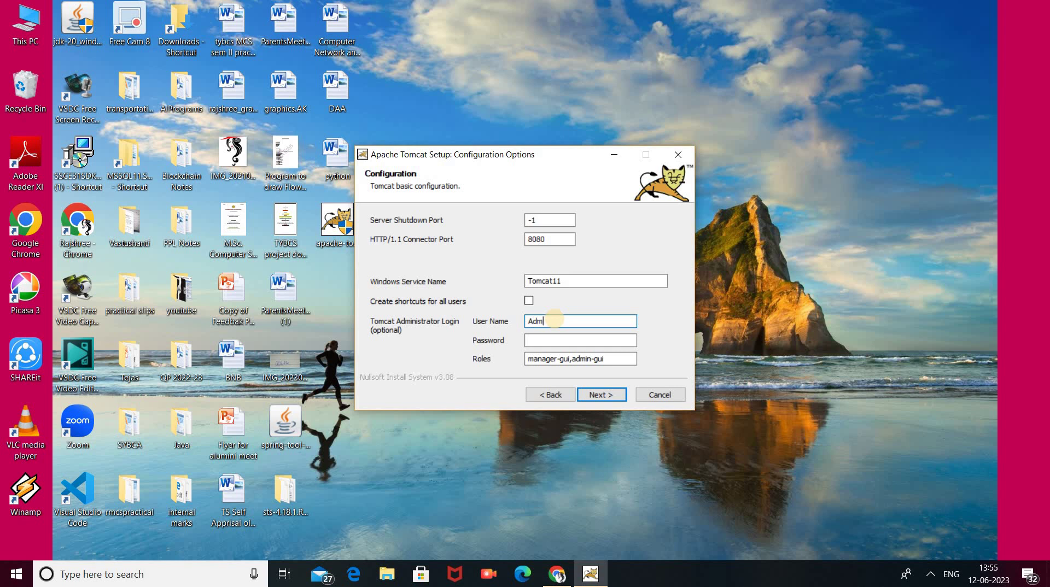
left_click(560, 341)
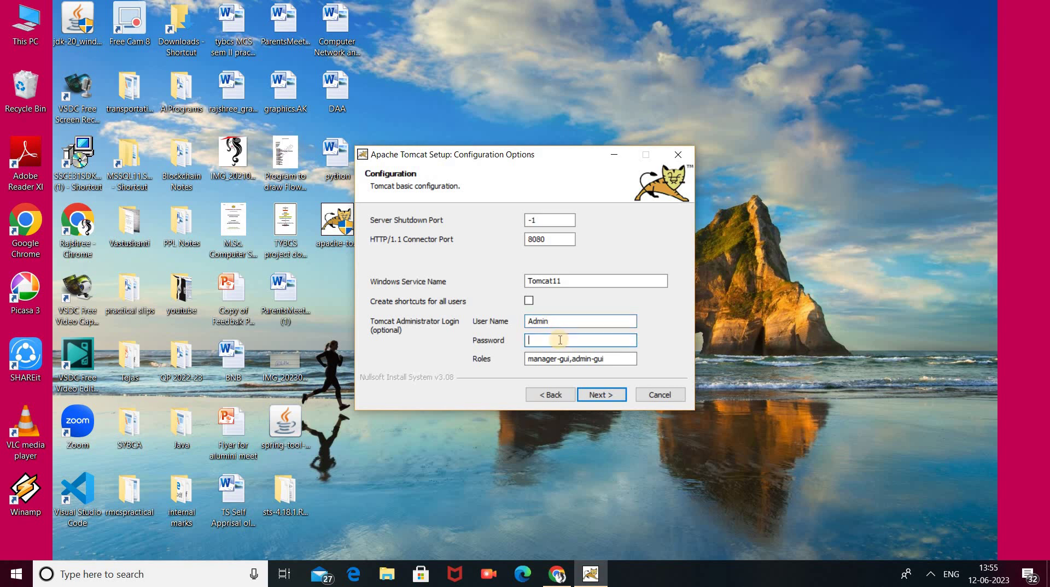
type("admin")
left_click(597, 394)
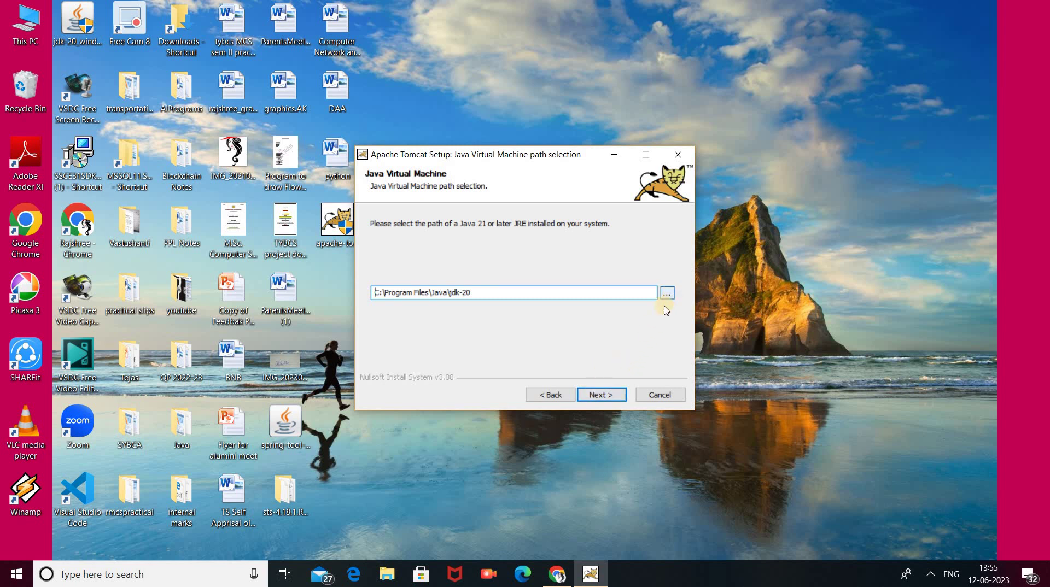
- Keep the jdk-20 Java path and Tomcat 11.0 destination folder, and begin installing
left_click(612, 401)
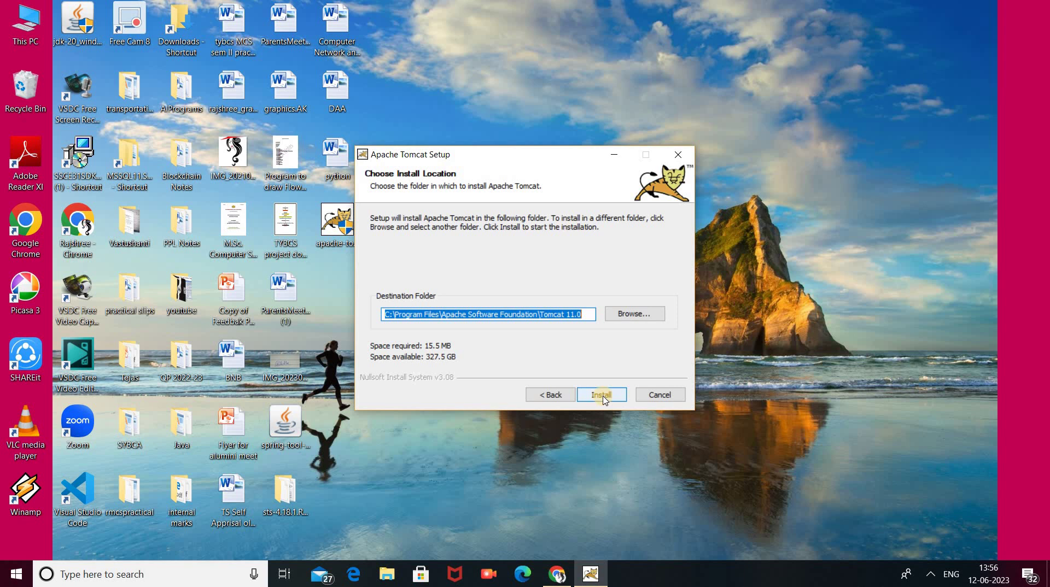
left_click(603, 398)
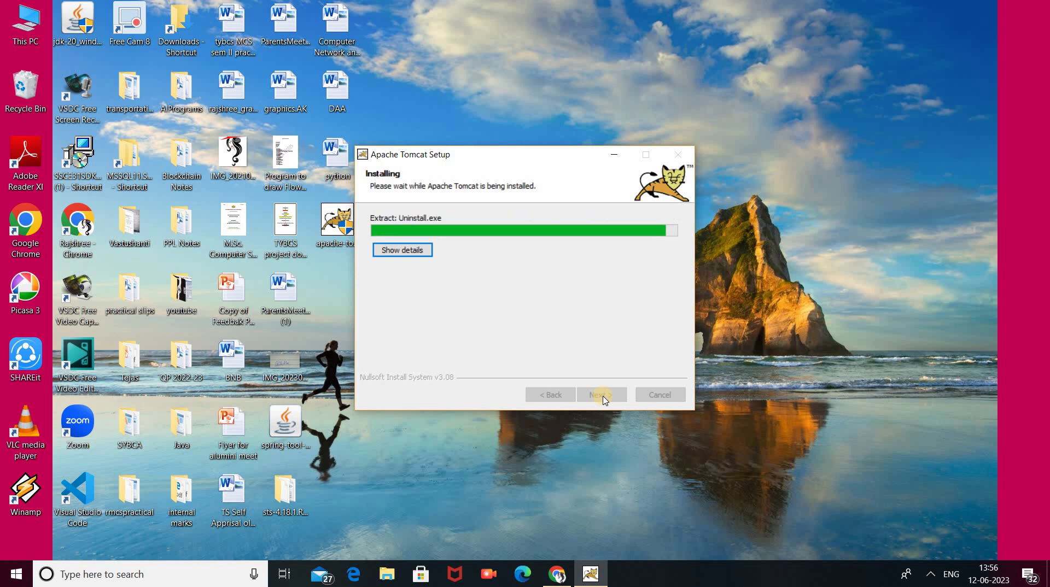
- Complete setup with Run Apache Tomcat and Show Readme left checked
left_click(603, 396)
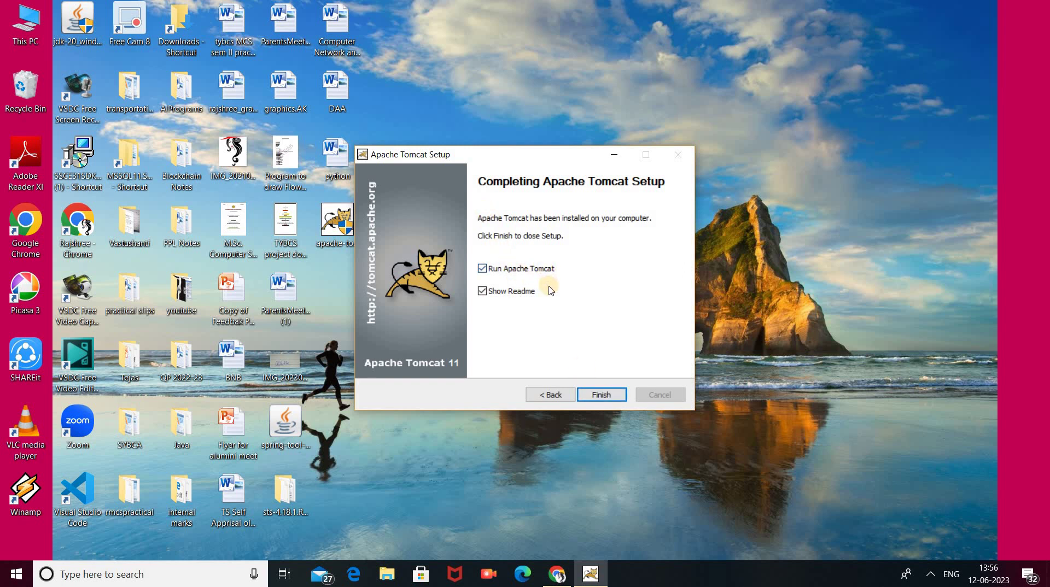
left_click(602, 395)
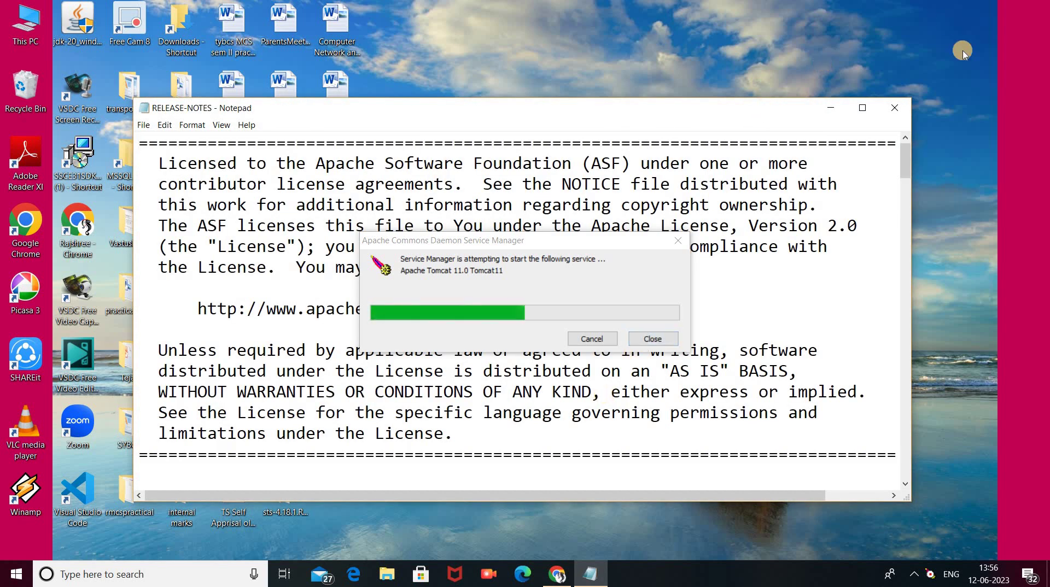
- Close the RELEASE-NOTES Notepad window to return to the desktop
left_click(897, 109)
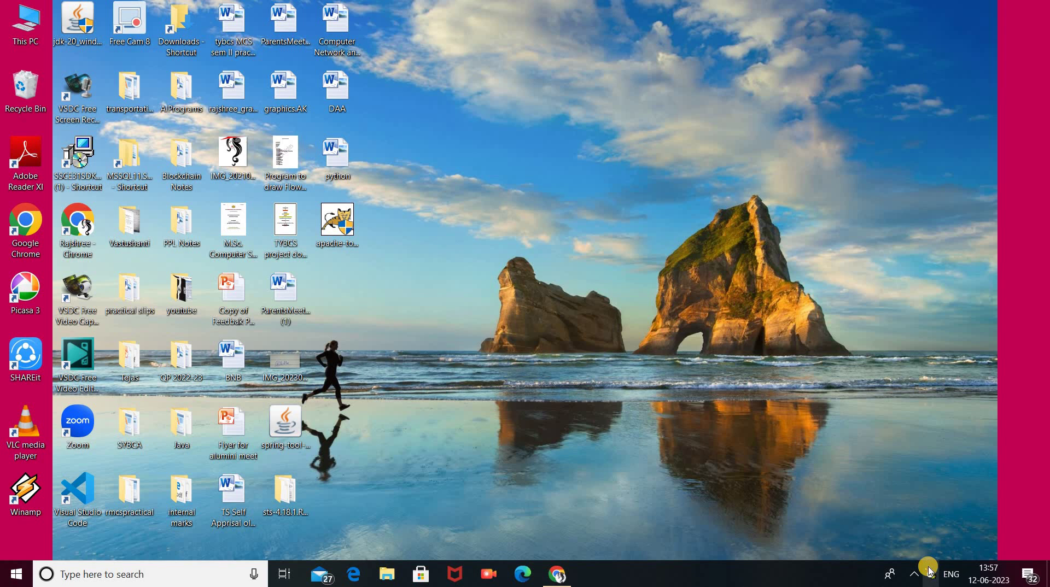
- Start the Tomcat11 service from the tray monitor, then reopen its menu from the hidden icons
right_click(929, 572)
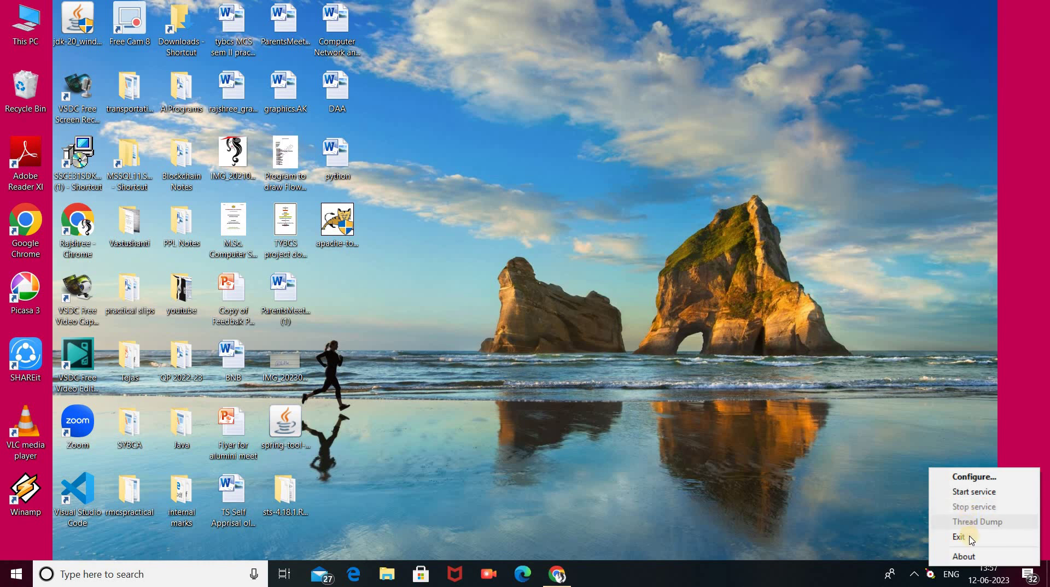
left_click(961, 493)
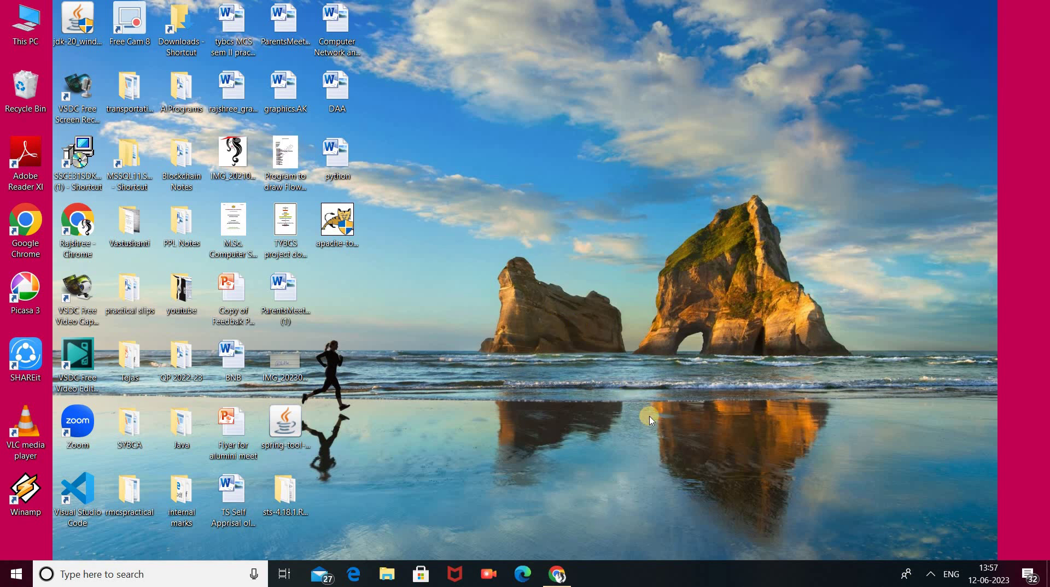
left_click(936, 579)
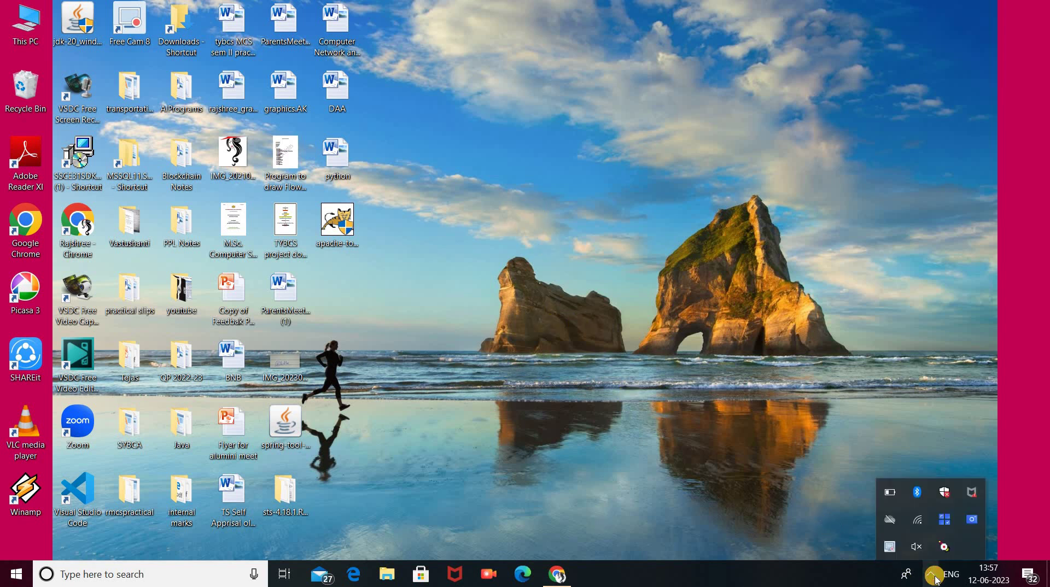
right_click(943, 546)
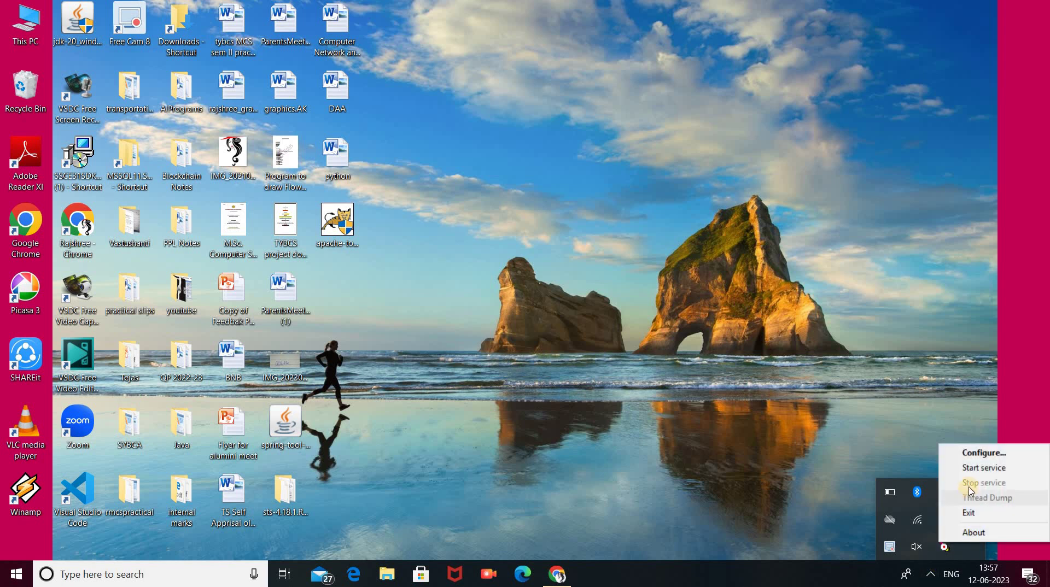